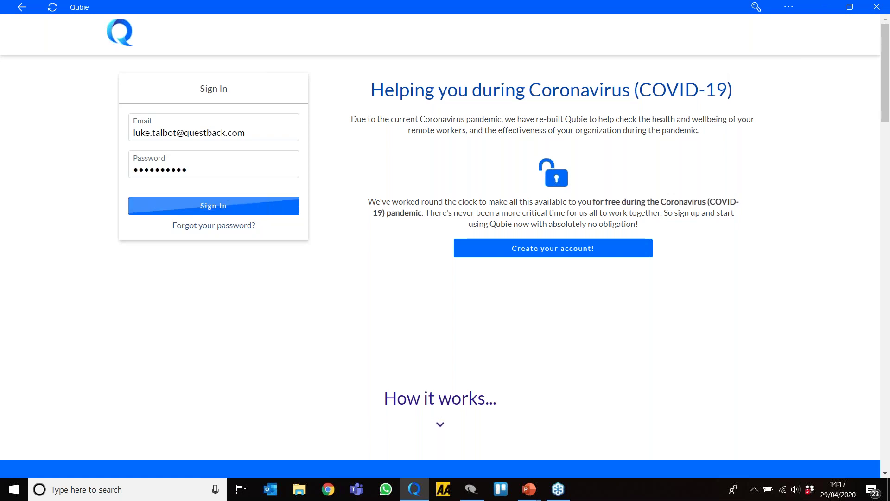
Step: Sign in with the prefilled credentials and start the Leading in uncertain times survey setup, proceeding to its Questions stage
left_click(213, 209)
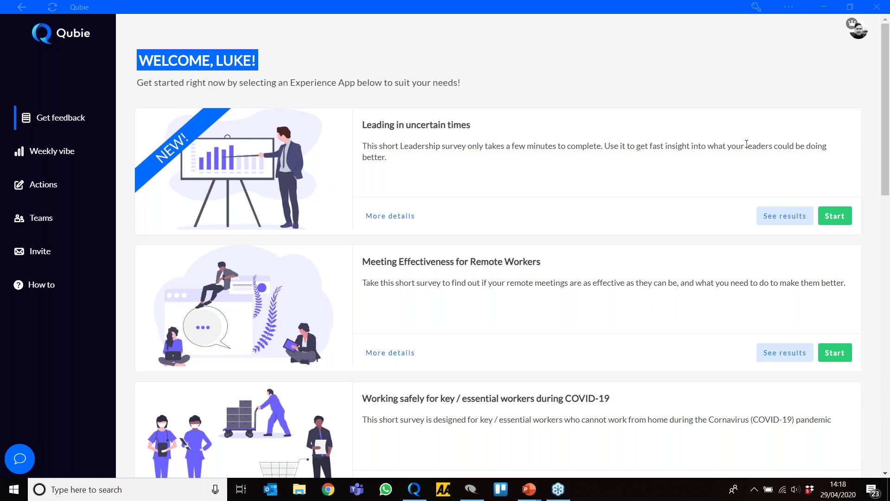
left_click(834, 222)
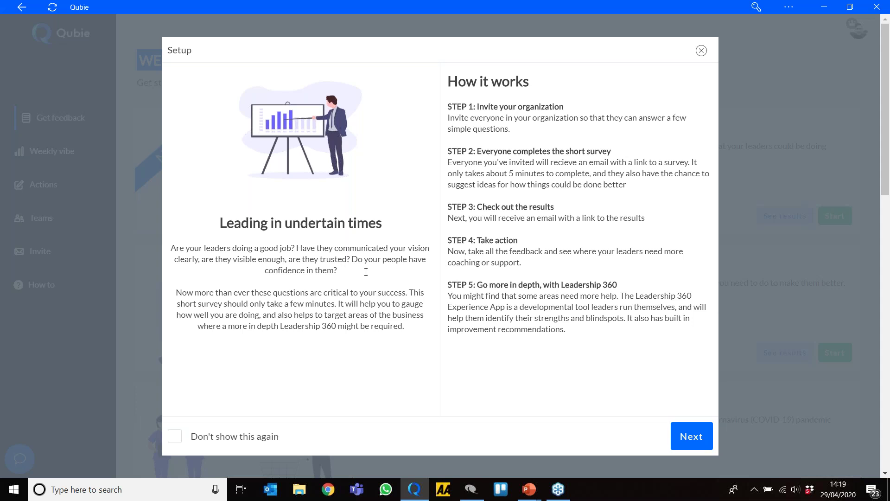
left_click(692, 444)
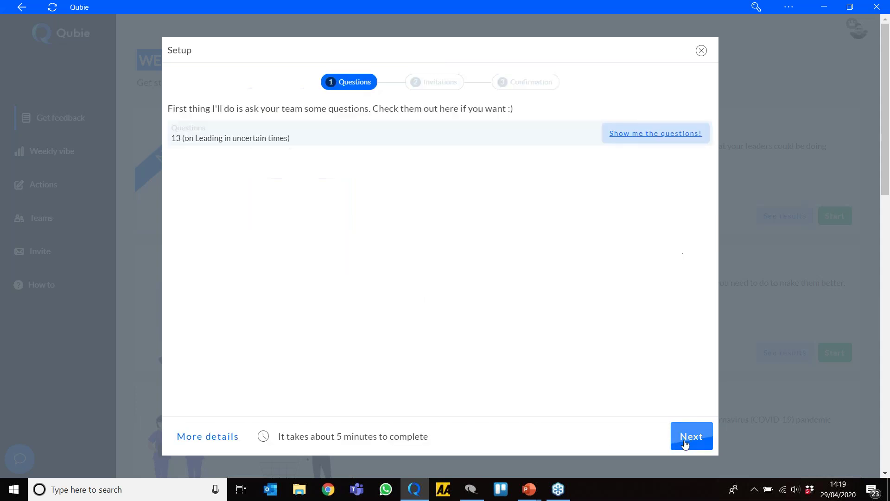
Step: Show the Leading in uncertain times survey questions, review all categories from Communication to Courage, and hide the list again
left_click(634, 135)
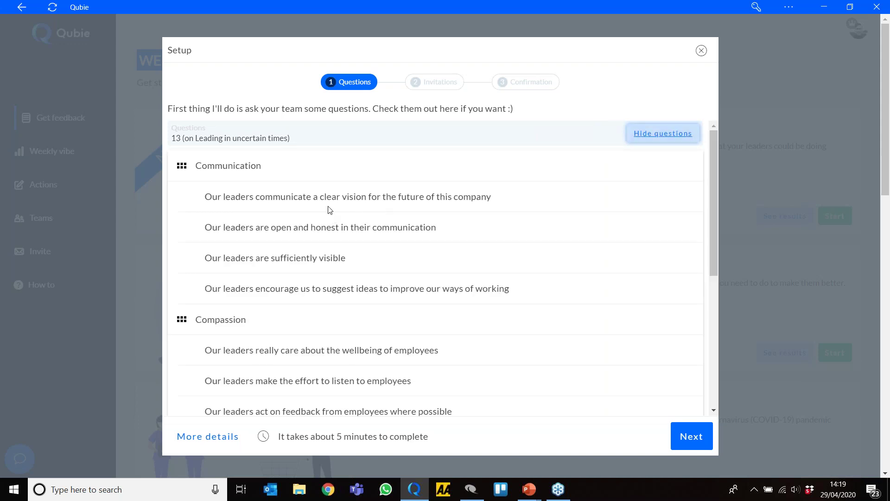
scroll(329, 210, "down", 5)
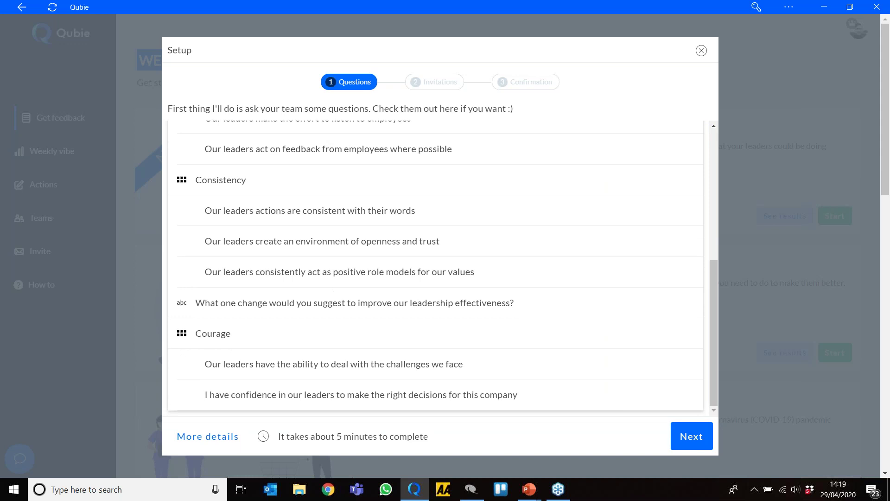
scroll(181, 303, "down", 4)
scroll(360, 208, "up", 3)
scroll(360, 209, "up", 3)
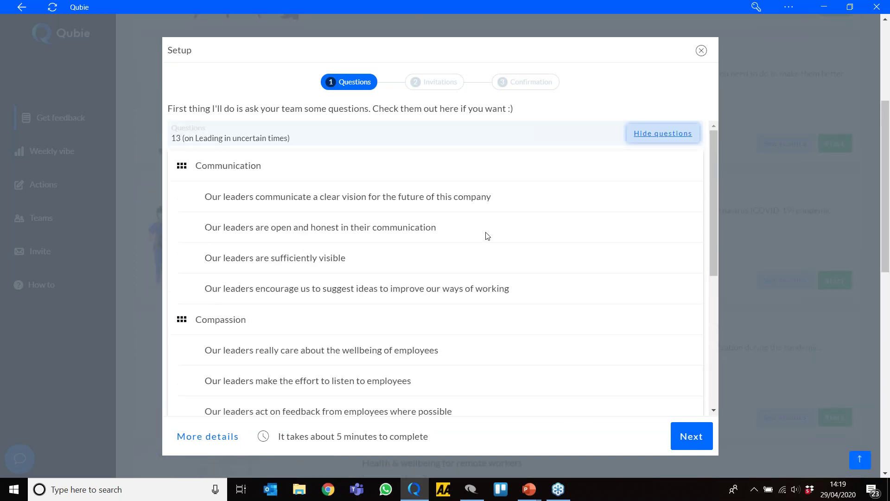
left_click(647, 135)
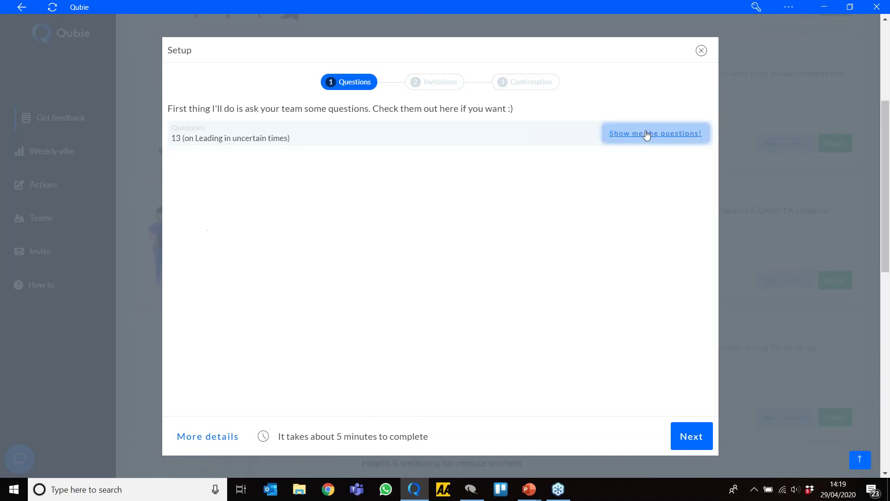
Step: Proceed to the Invitations stage, browse the suggested teams, and open the field for pasting a list of e-mails
left_click(683, 442)
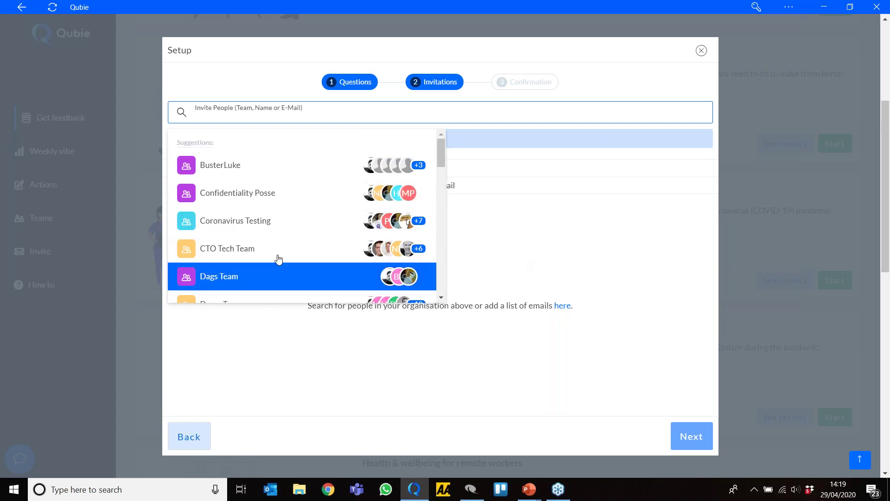
scroll(350, 270, "down", 1)
scroll(349, 271, "down", 2)
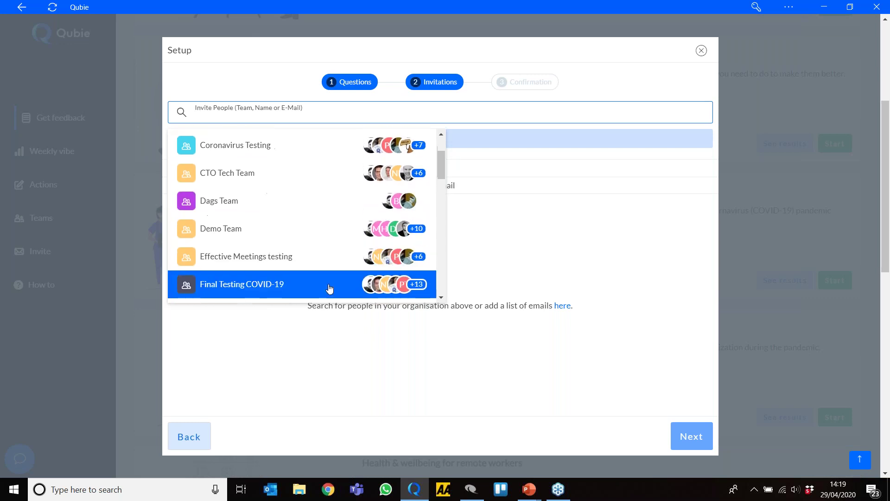
left_click(562, 306)
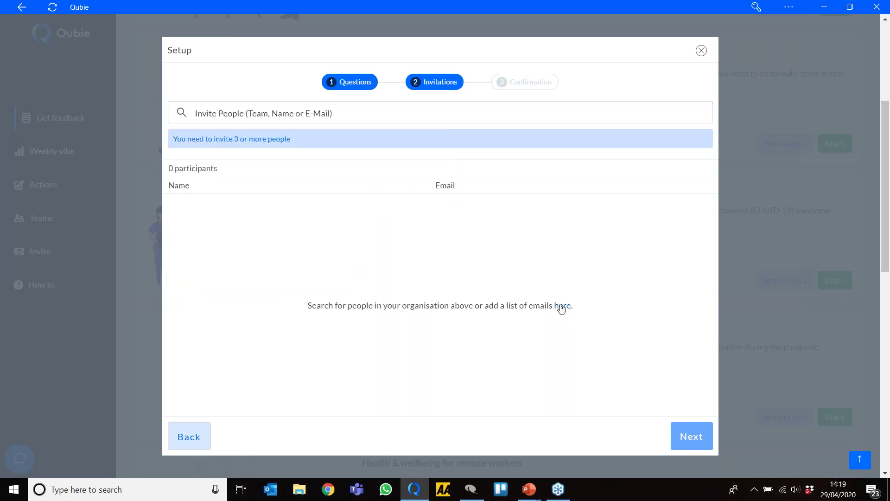
left_click(378, 266)
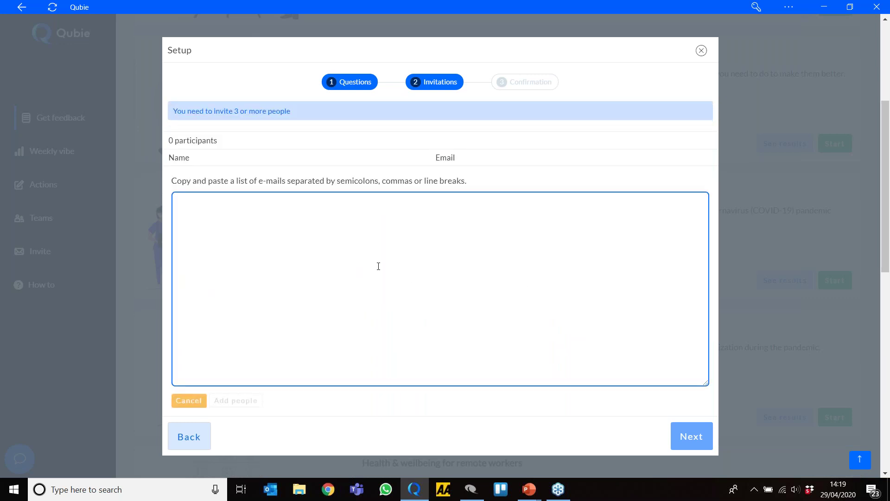
Step: Quit the survey setup and open the Testing Leadership survey results for Leading in uncertain times
left_click(701, 51)
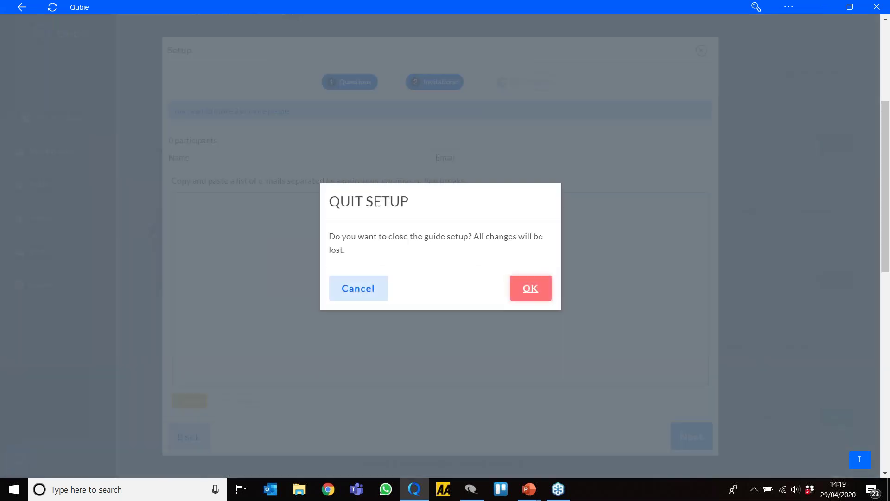
left_click(529, 291)
scroll(608, 175, "up", 5)
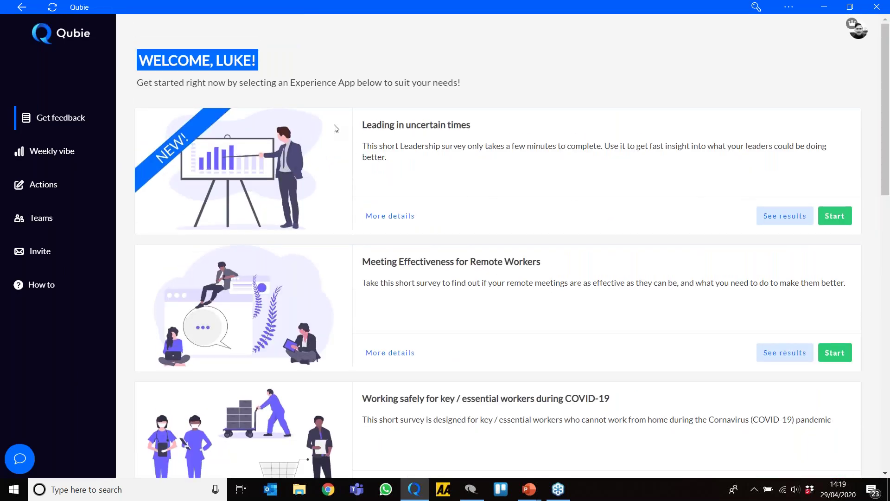
left_click(770, 219)
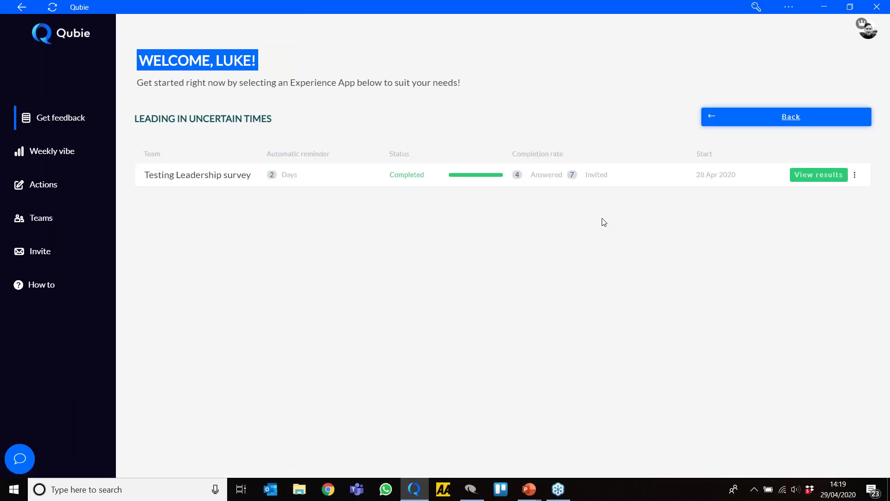
left_click(821, 179)
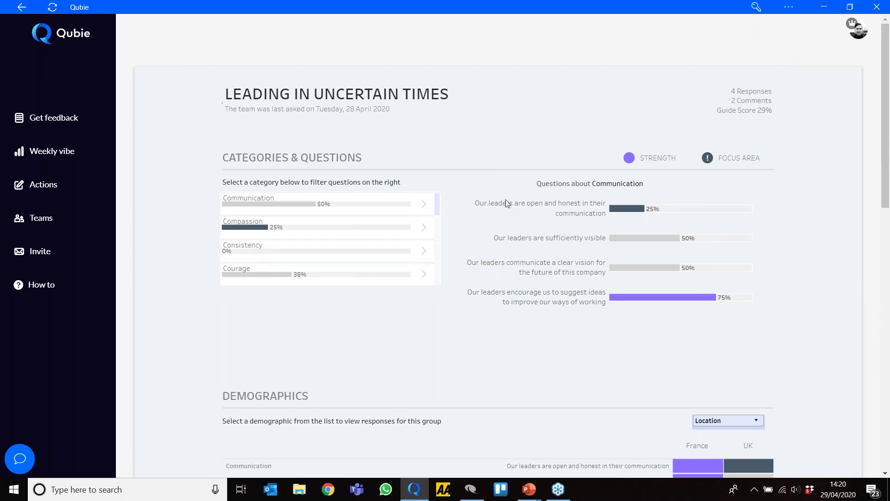
Step: Examine the Communication question scores and the response distribution for leaders encouraging ideas to improve ways of working
scroll(506, 209, "down", 1)
scroll(505, 210, "down", 2)
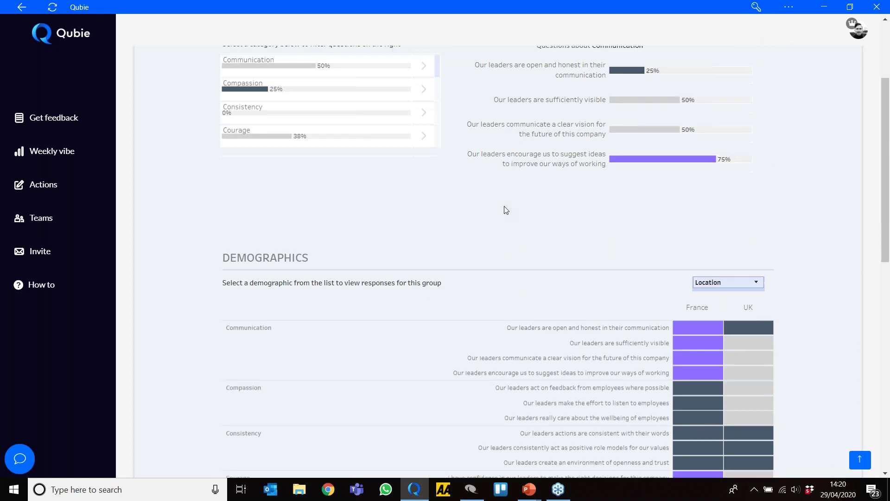
scroll(506, 210, "up", 1)
scroll(505, 209, "up", 2)
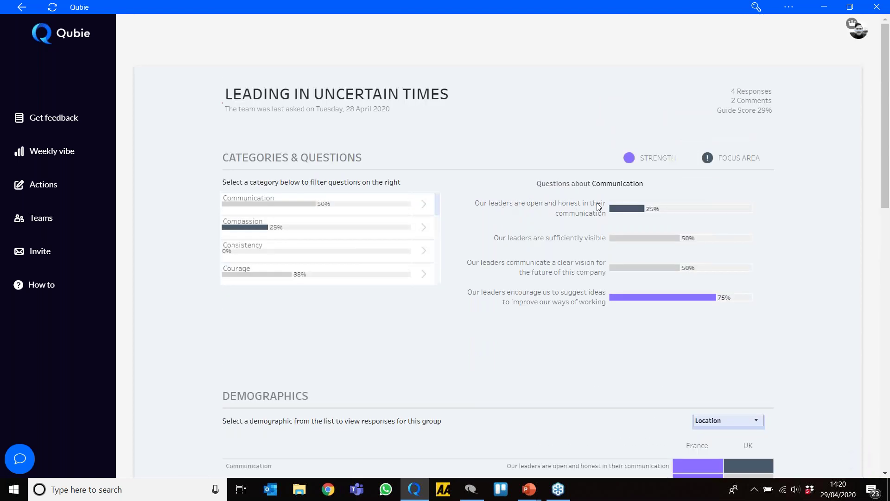
mouse_move(626, 209)
mouse_move(629, 300)
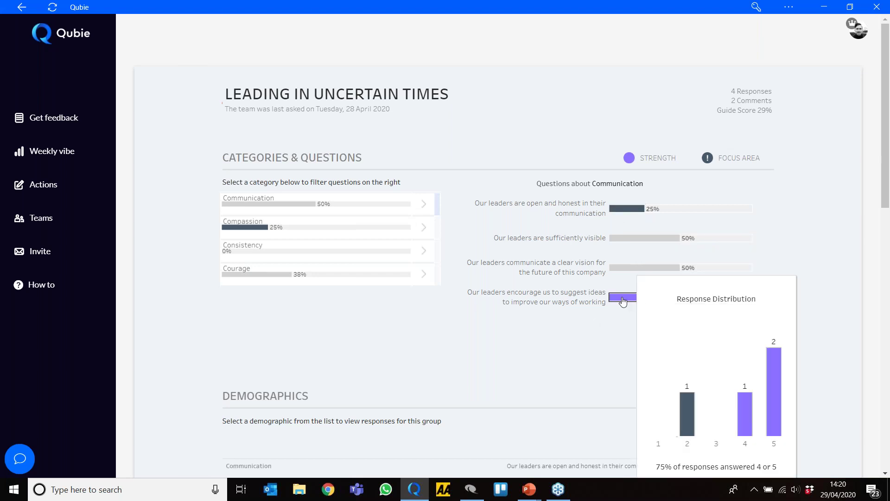
Step: Split the demographics results by Remote Worker and inspect the temporary remote score for open and honest communication
scroll(523, 311, "down", 1)
scroll(534, 288, "down", 3)
left_click(728, 211)
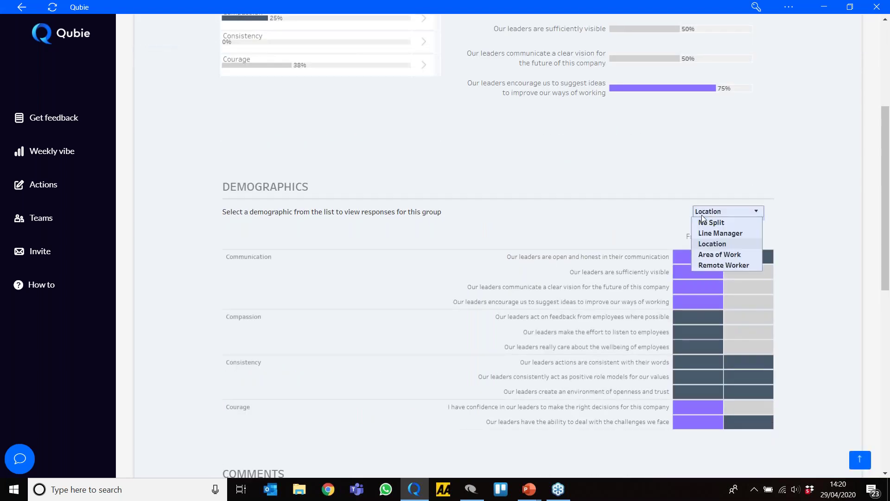
left_click(710, 267)
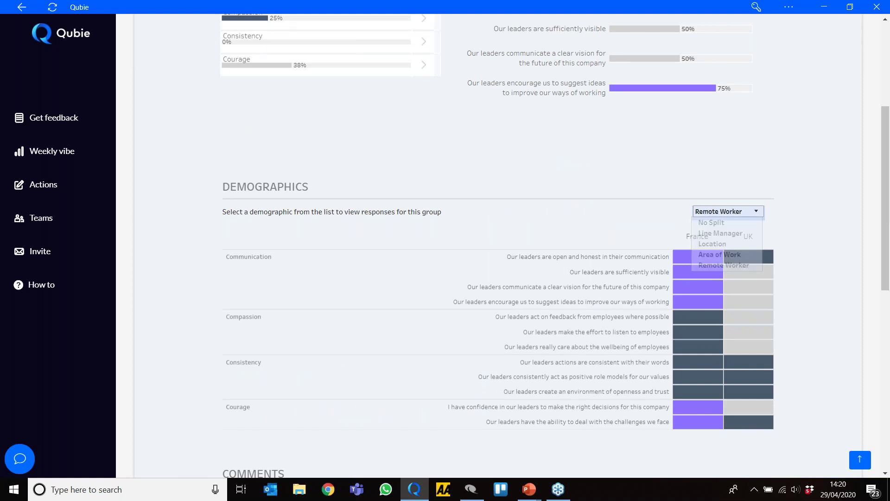
mouse_move(725, 269)
mouse_move(742, 258)
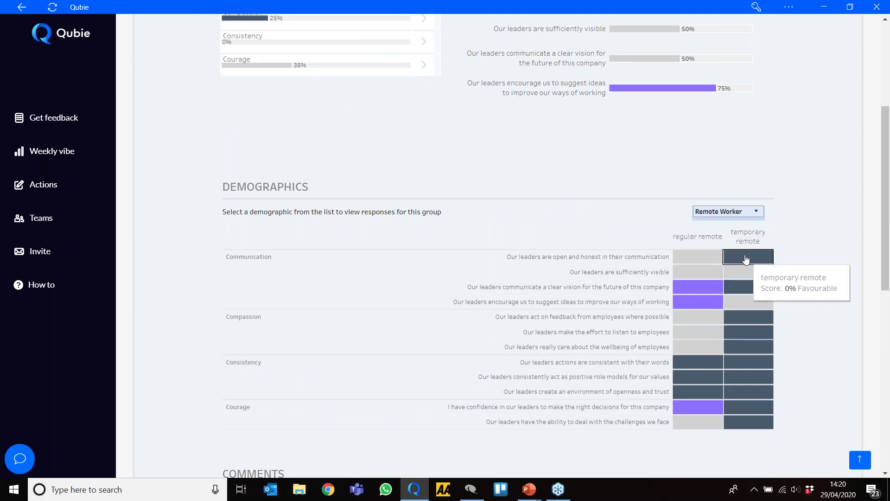
Step: Split the demographics results by Location and review the France and UK responses
left_click(707, 212)
left_click(707, 244)
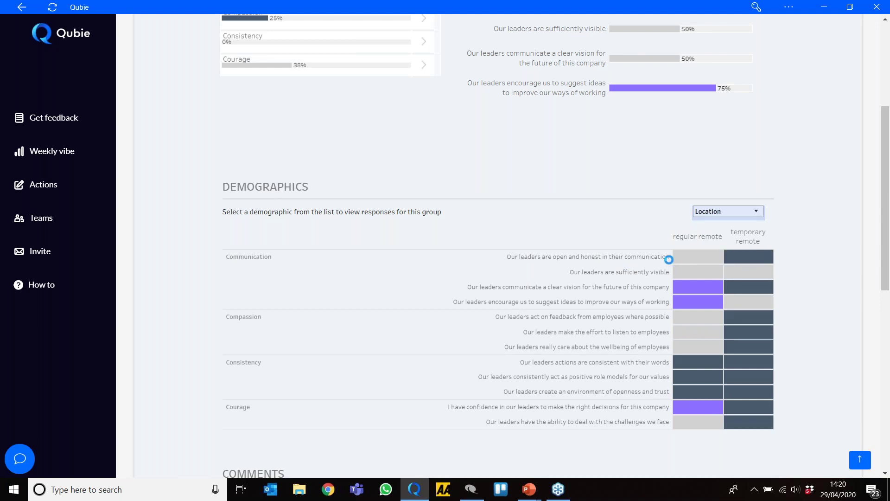
mouse_move(751, 264)
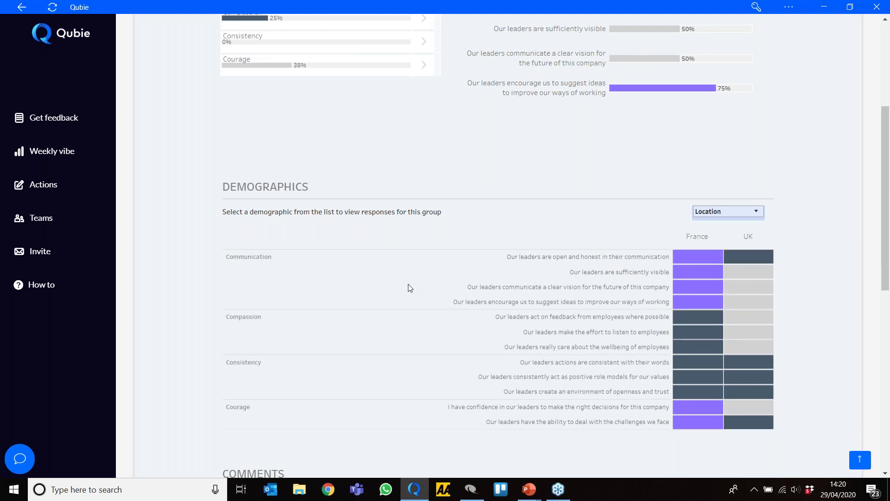
scroll(467, 267, "down", 2)
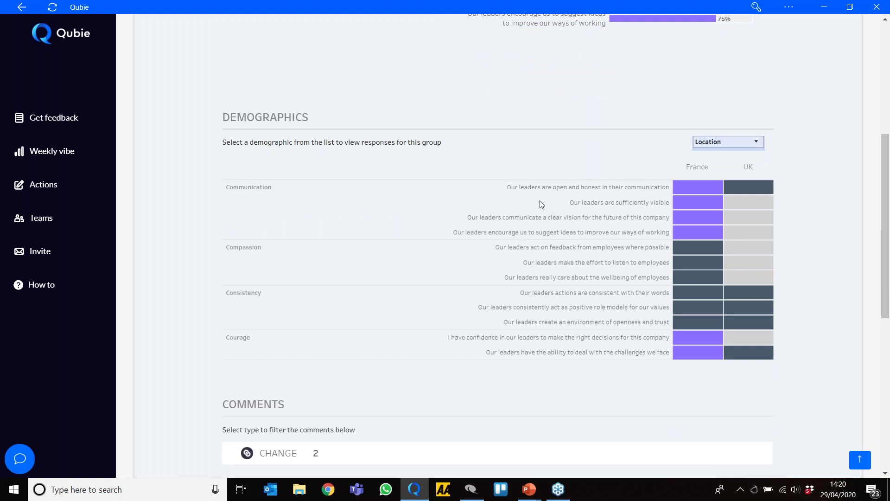
scroll(540, 200, "up", 6)
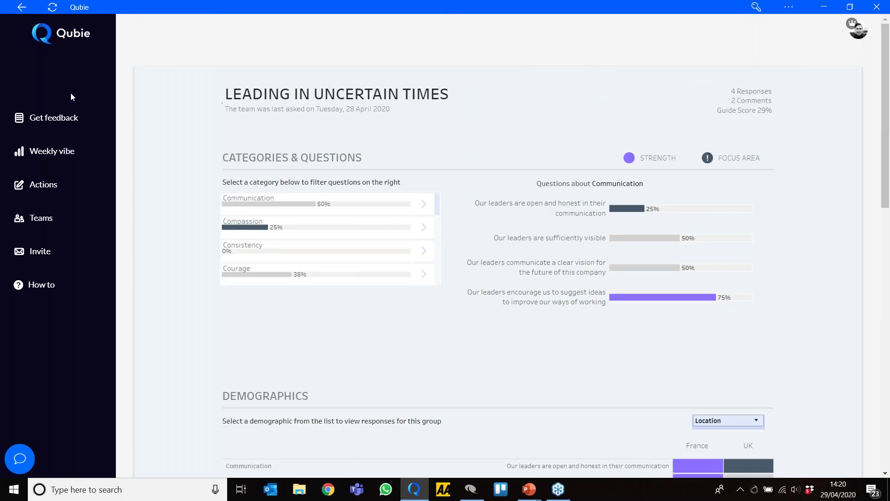
Step: Return to the list of Experience Apps and open the details of Lead your team to success!
left_click(58, 121)
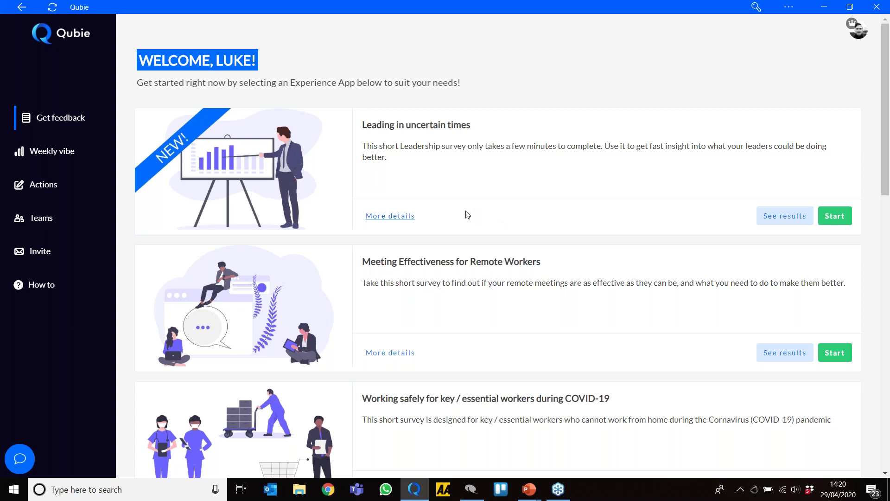
scroll(468, 214, "down", 10)
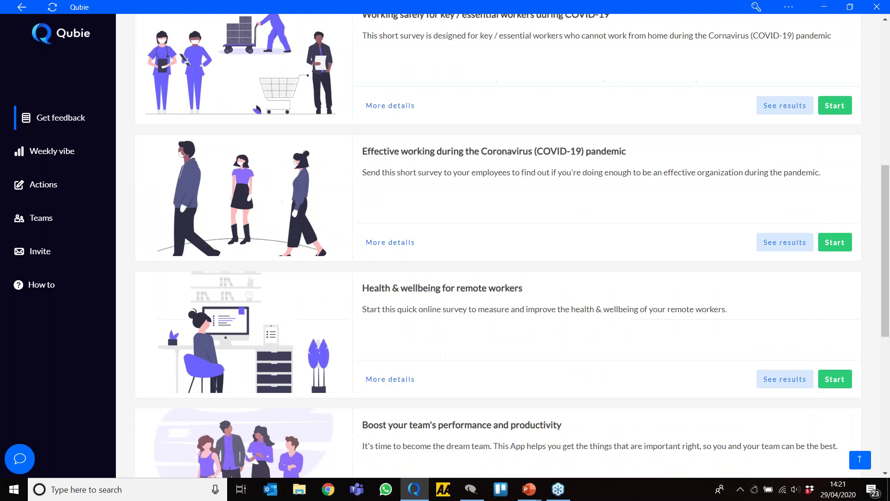
scroll(442, 259, "down", 4)
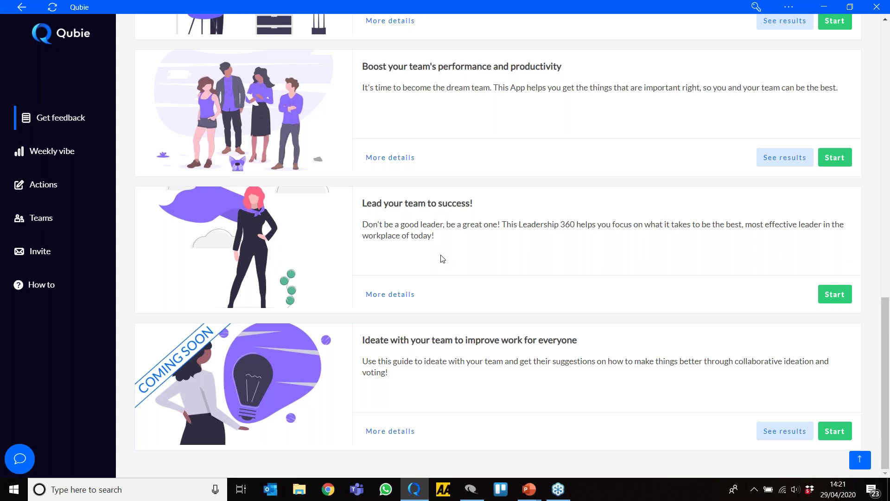
left_click(391, 296)
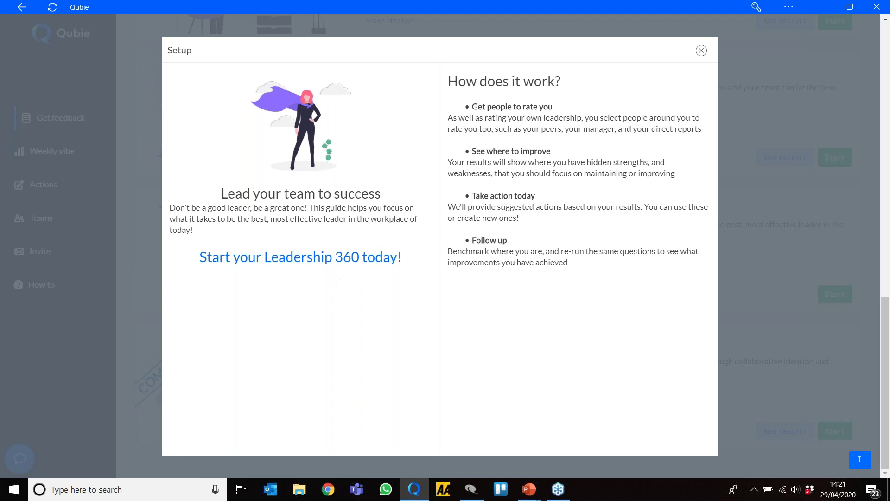
Step: Switch to the Leadership 360 app and start a new 360, proceeding past the introduction to the Questions stage
mouse_move(474, 497)
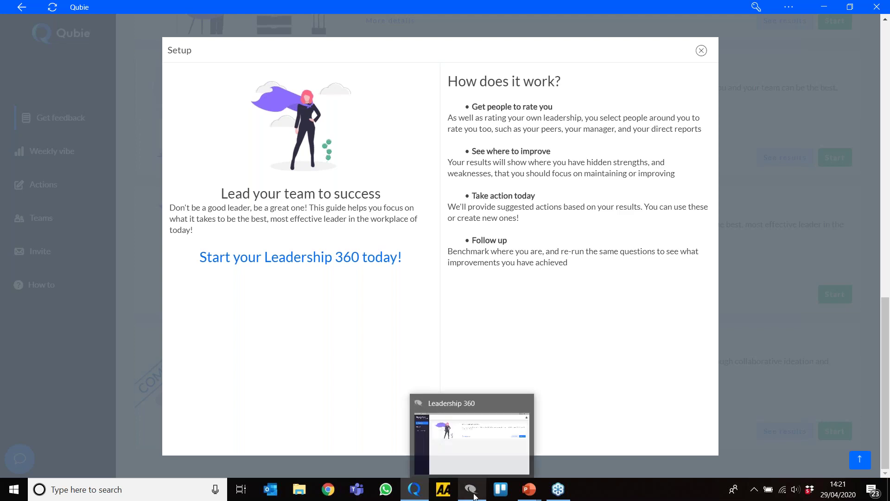
left_click(473, 497)
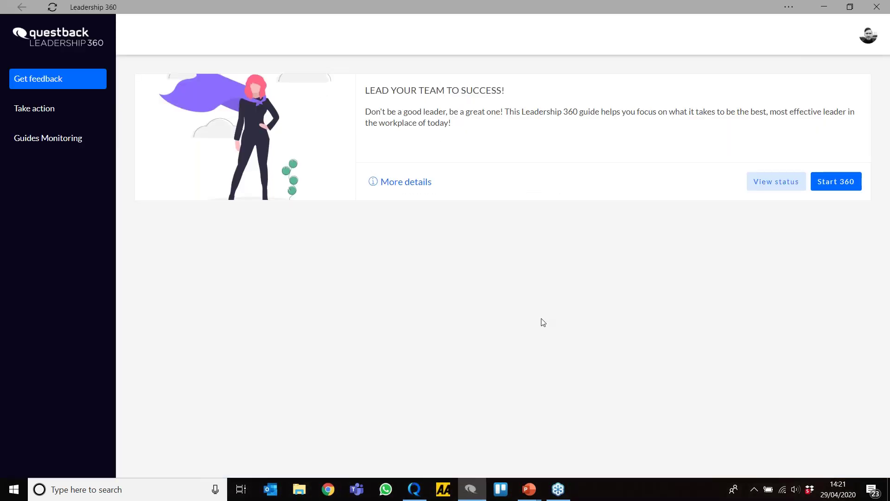
left_click(822, 188)
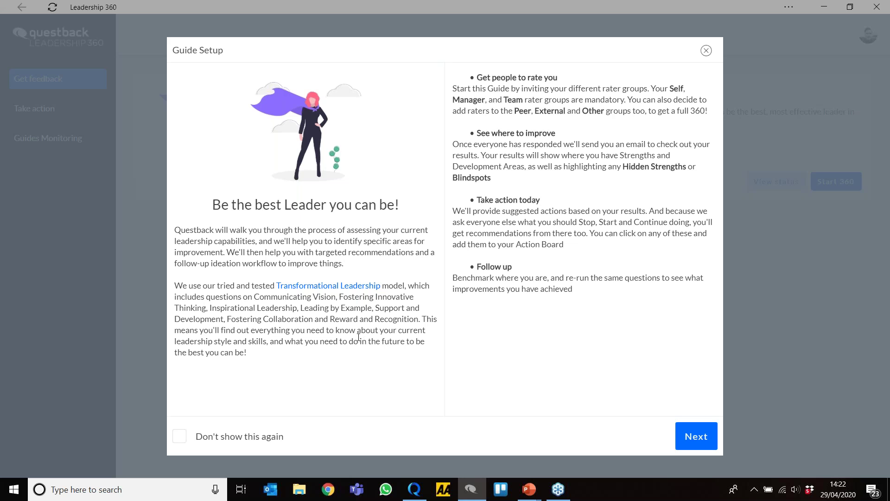
left_click(696, 442)
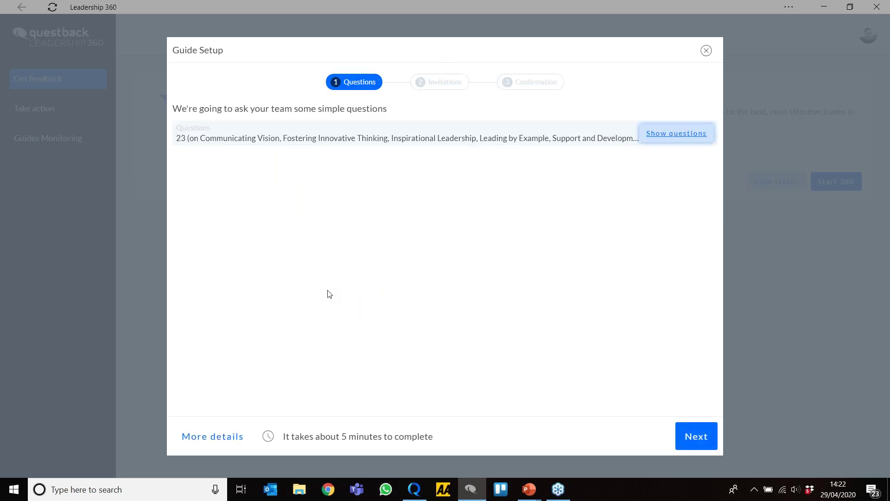
Step: Show the full question list of the 360, review all its themes, and continue to the Invitations stage
left_click(680, 136)
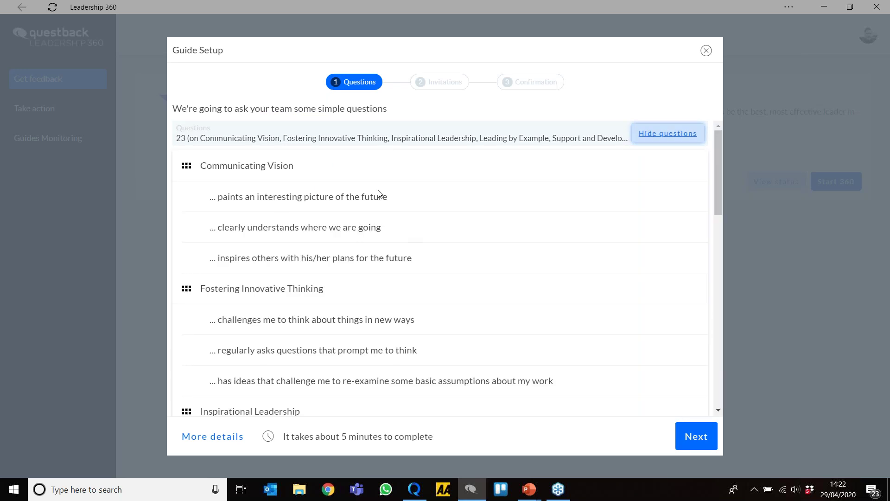
scroll(378, 194, "down", 8)
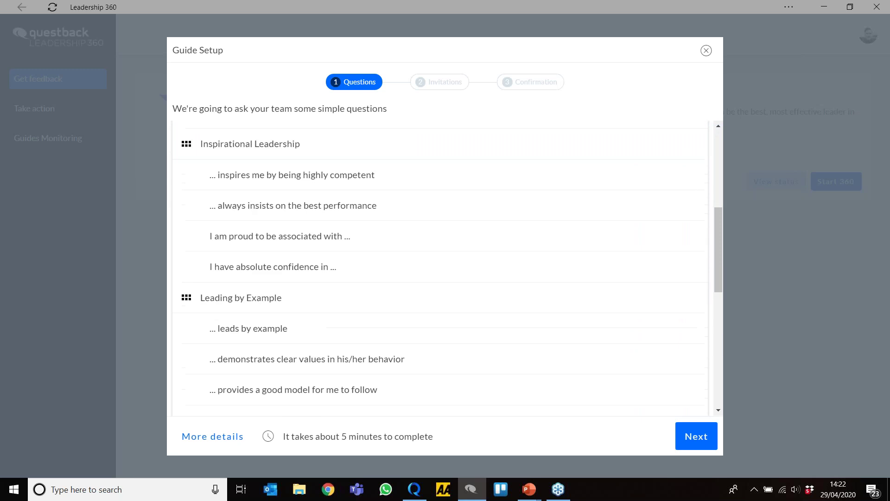
scroll(393, 199, "down", 7)
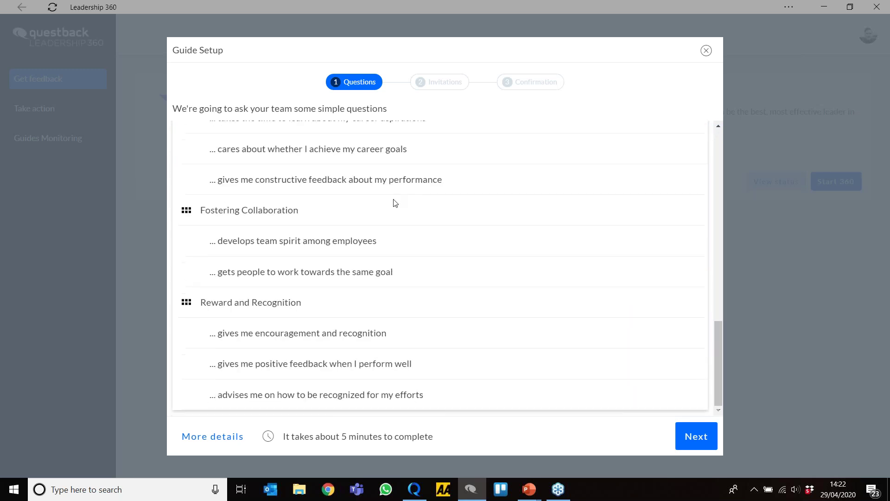
scroll(395, 204, "up", 7)
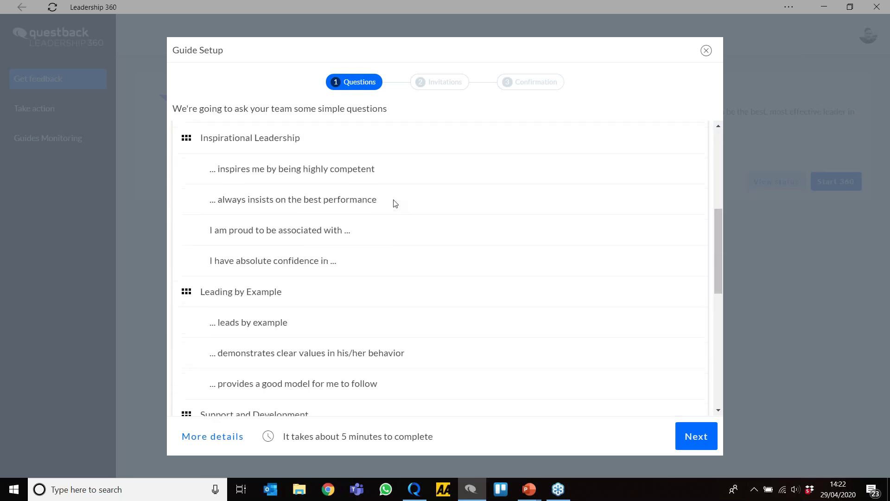
scroll(394, 201, "up", 5)
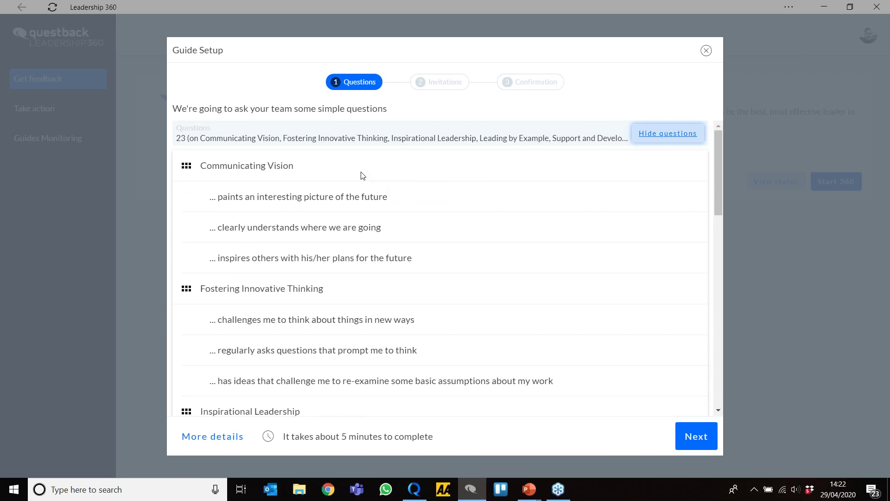
left_click(695, 438)
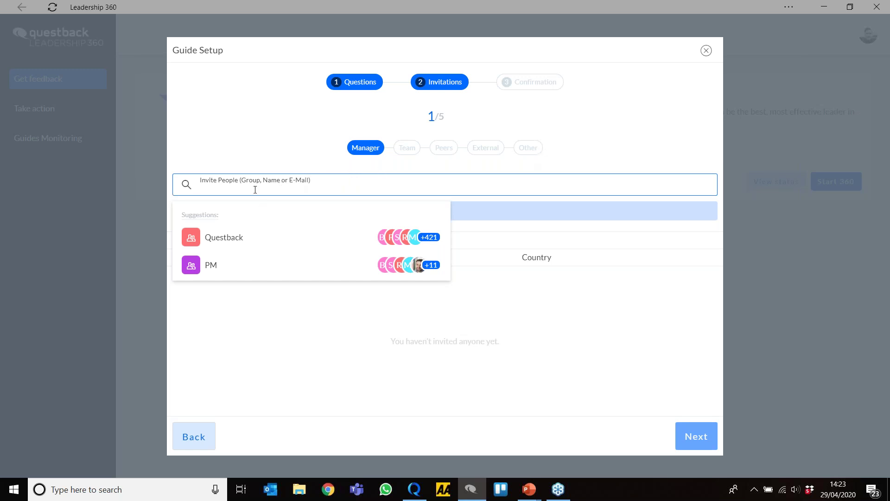
Step: Invite two colleagues by name search as Manager raters and continue to the Team group
type("nico")
left_click(228, 319)
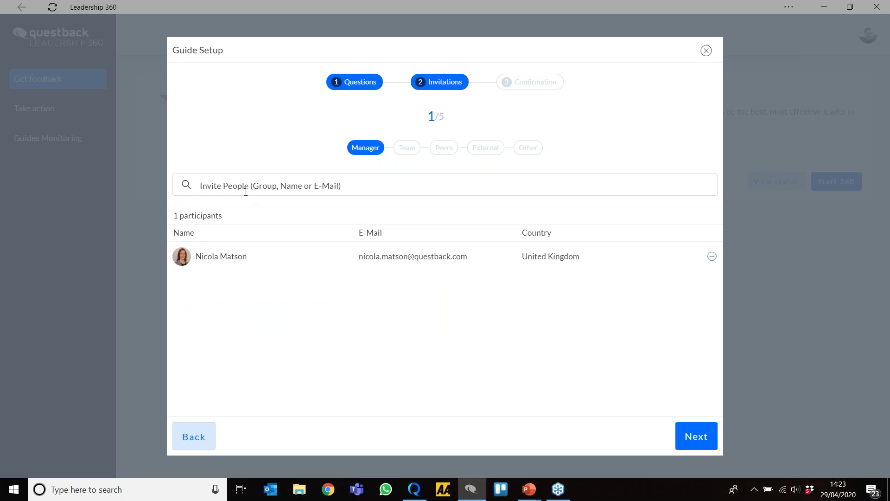
left_click(246, 190)
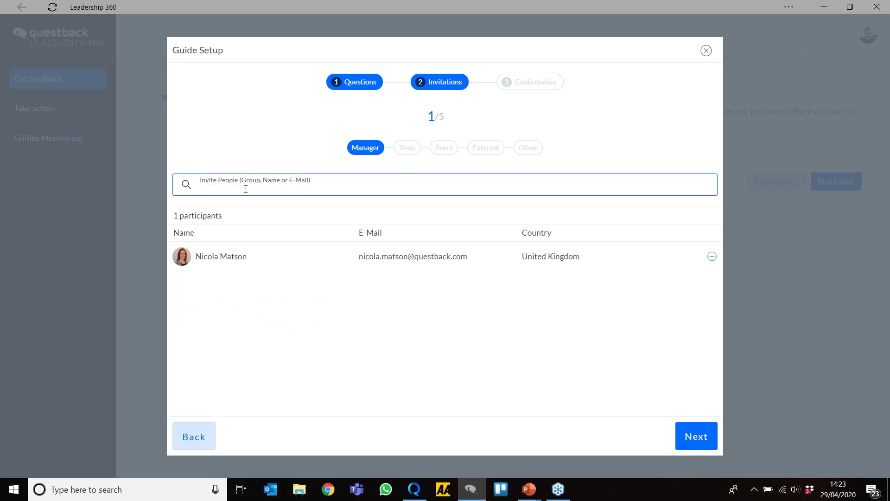
type("frank")
left_click(224, 354)
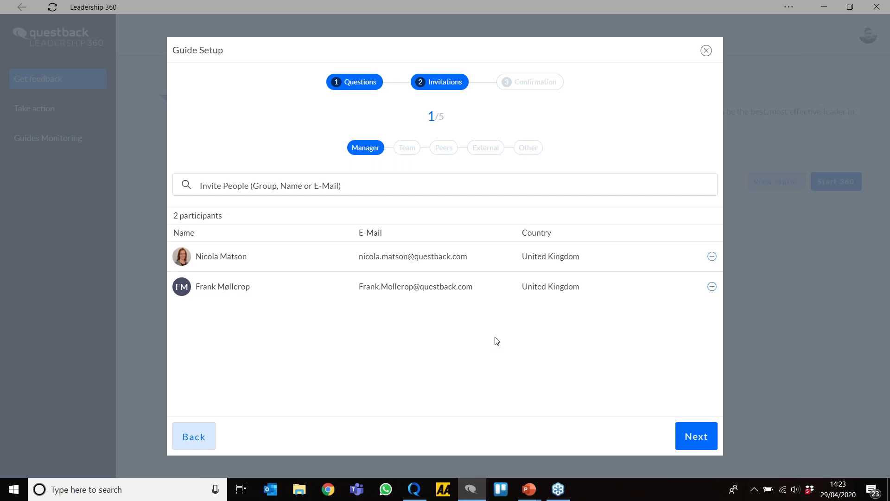
left_click(689, 441)
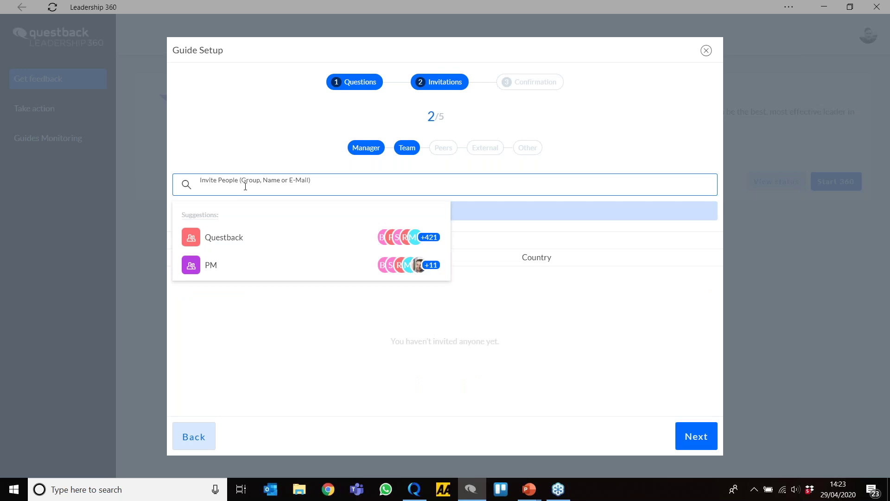
left_click(236, 265)
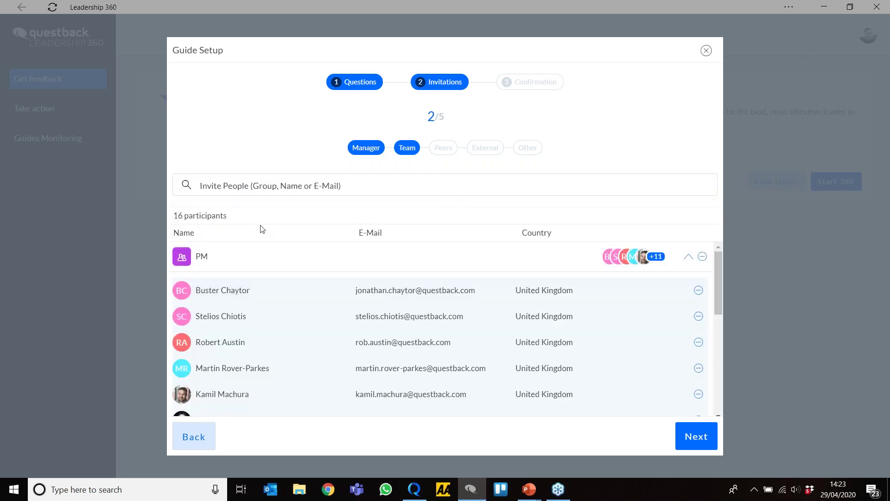
left_click(702, 256)
left_click(234, 190)
Step: Invite four individual colleagues by name search as Team raters and continue to the Peers group
left_click(234, 183)
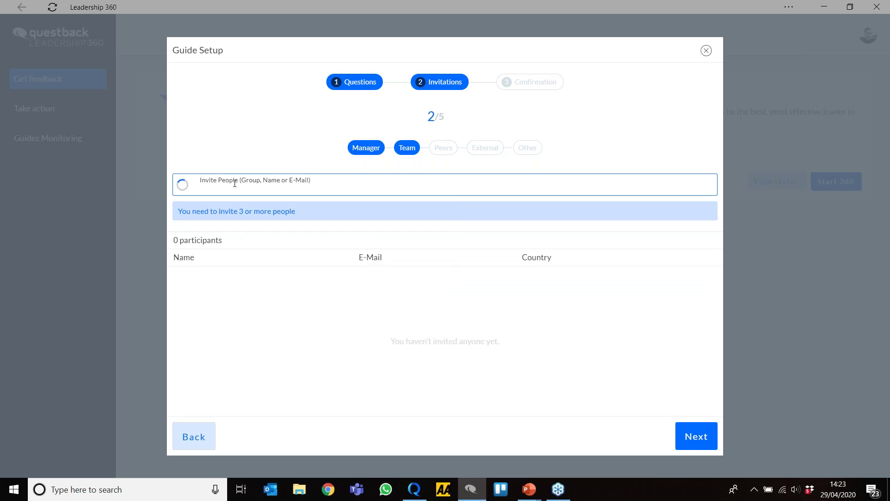
type("buster")
left_click(225, 315)
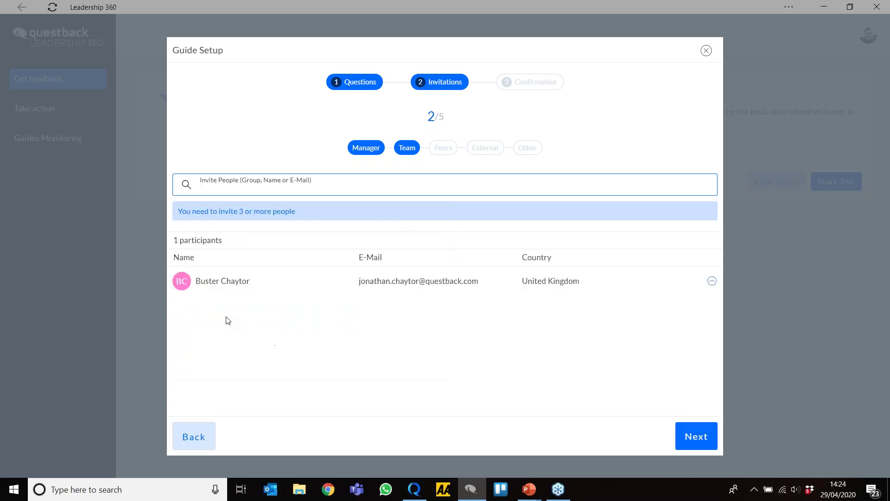
type("stel")
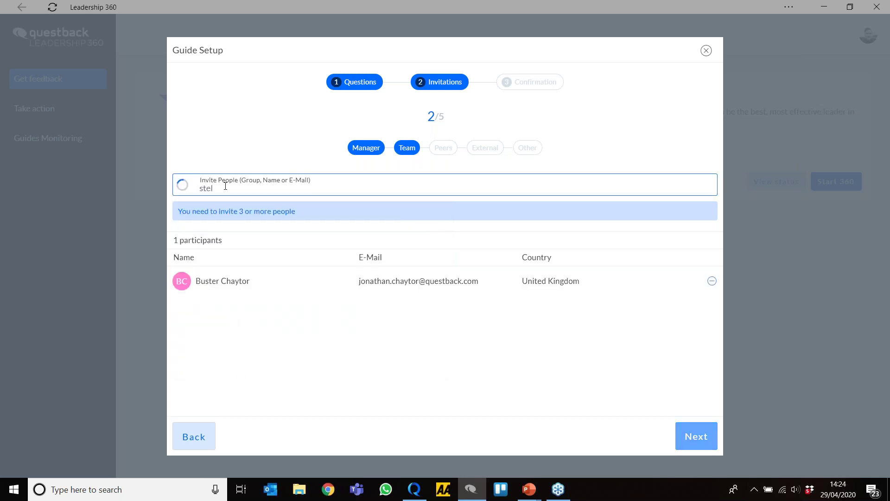
left_click(230, 295)
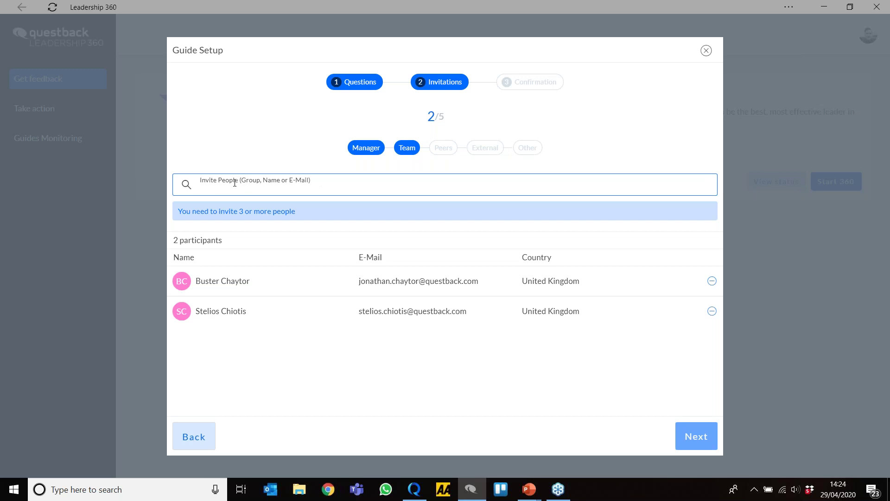
type("martin")
left_click(241, 321)
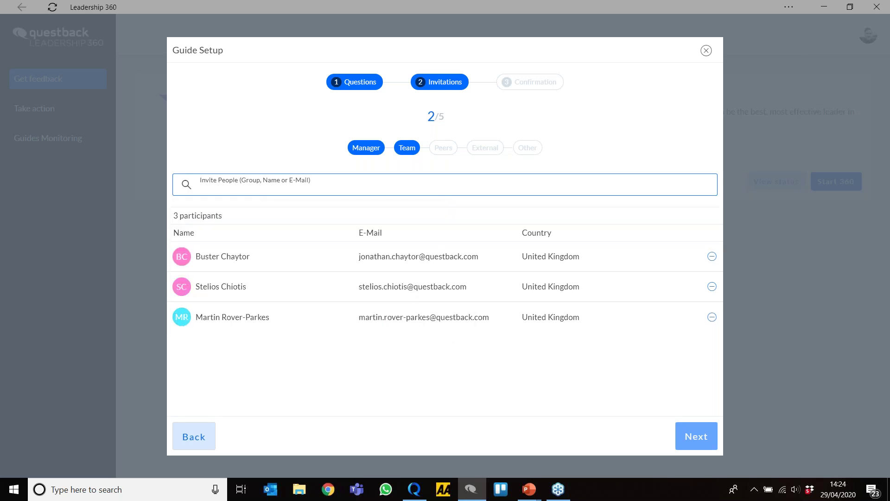
left_click(230, 181)
type("paul")
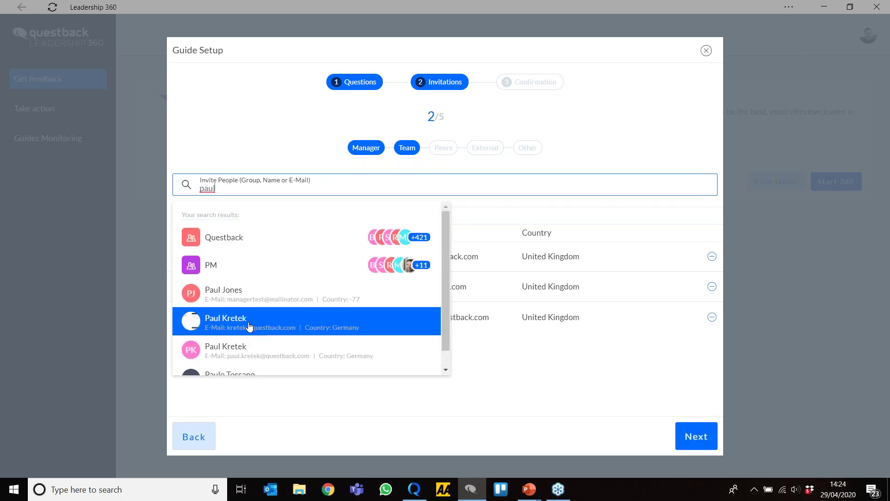
left_click(249, 324)
left_click(693, 444)
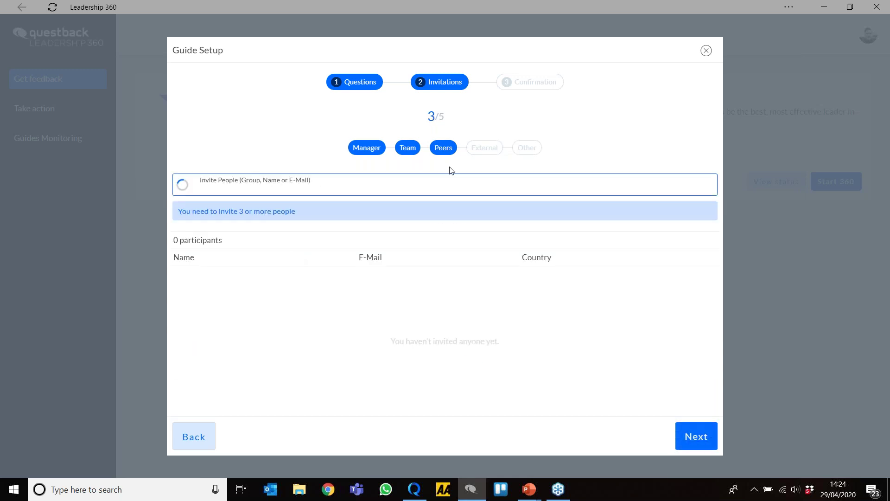
Step: Invite the PM group as Peers and skip the External and Other groups to reach Confirmation
left_click(256, 265)
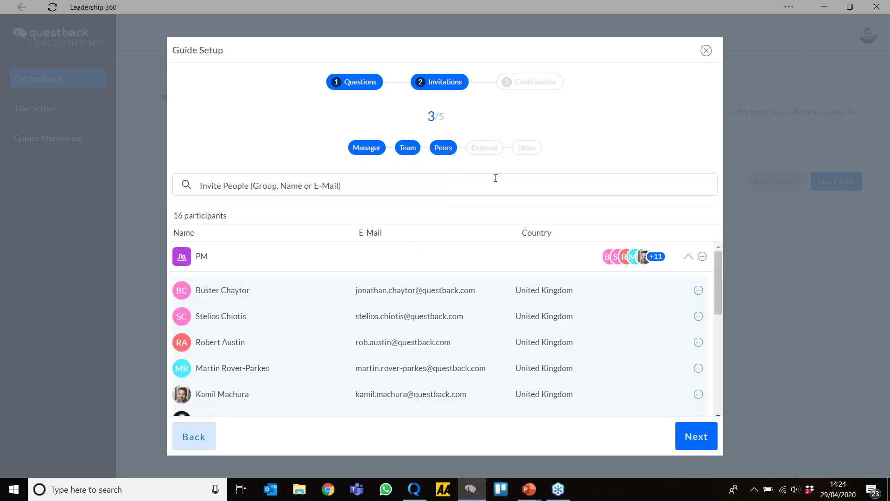
left_click(694, 435)
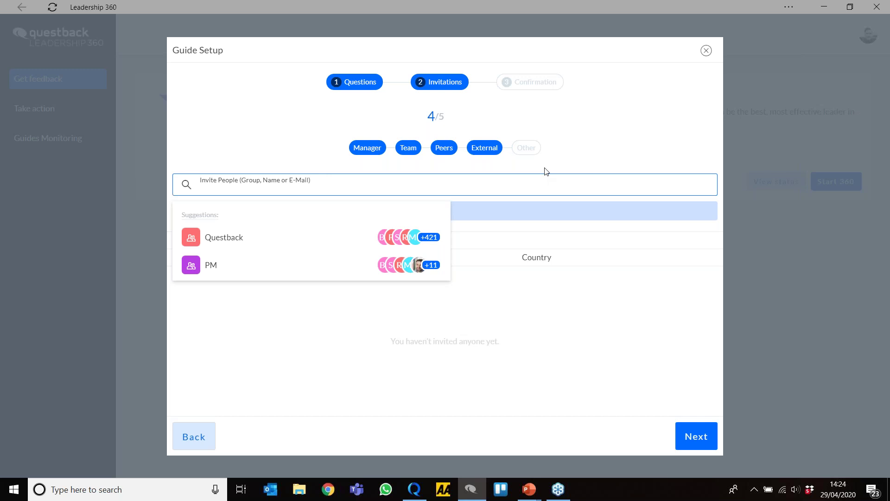
left_click(694, 440)
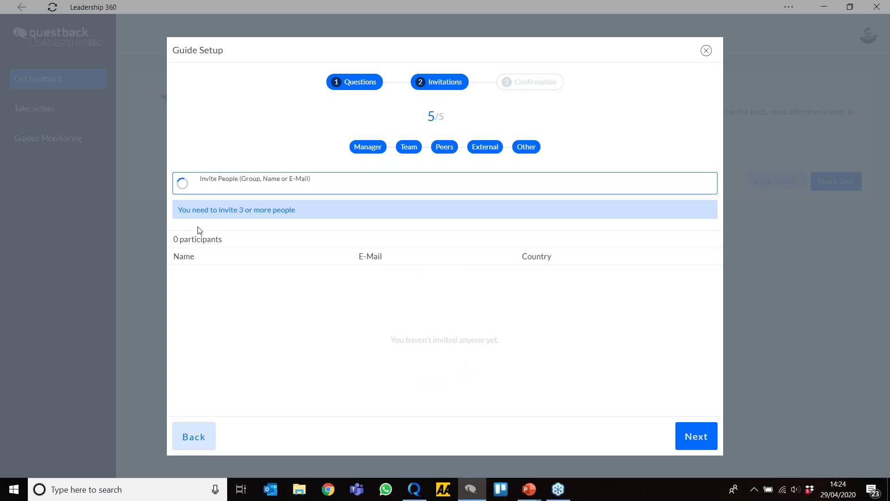
left_click(686, 444)
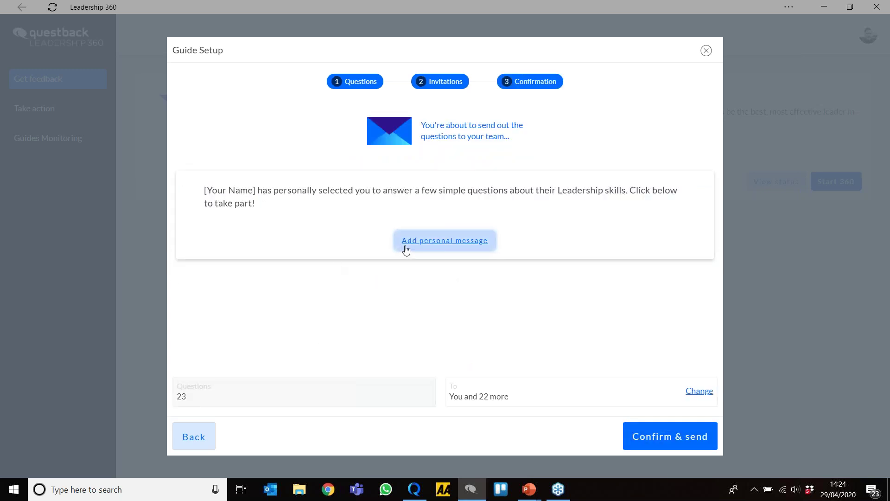
Step: Add the personal message "Hey everyone, this is a quick demo :)" to the invitation, then confirm and send the 360
left_click(416, 240)
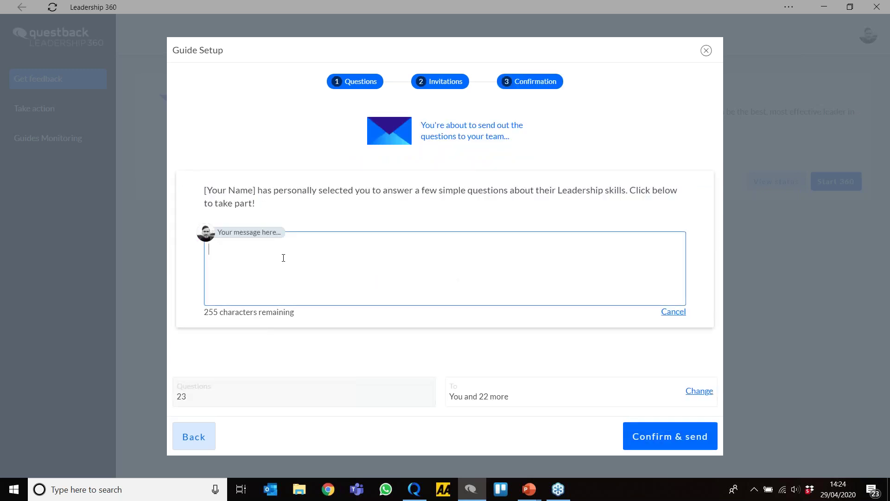
type("Hey everyone")
type(", thank")
key("BackSpace")
key("BackSpace")
key("BackSpace")
key("BackSpace")
type("is is a quick demo :)")
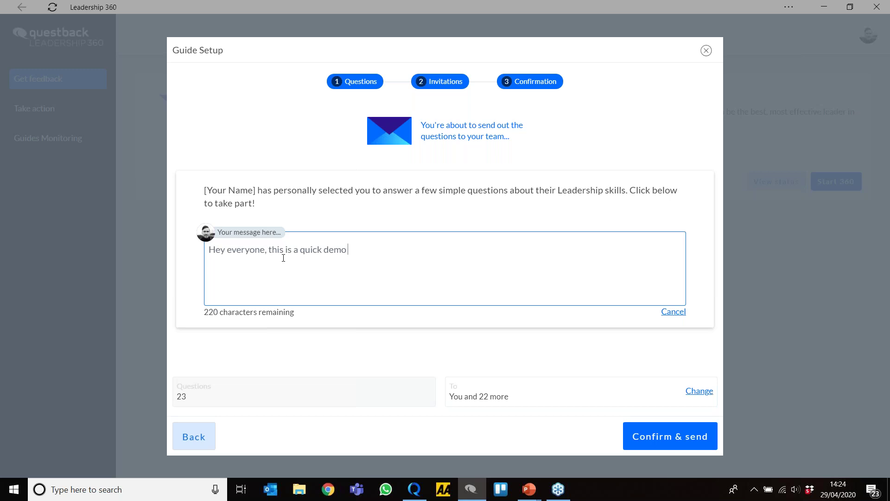
left_click(679, 436)
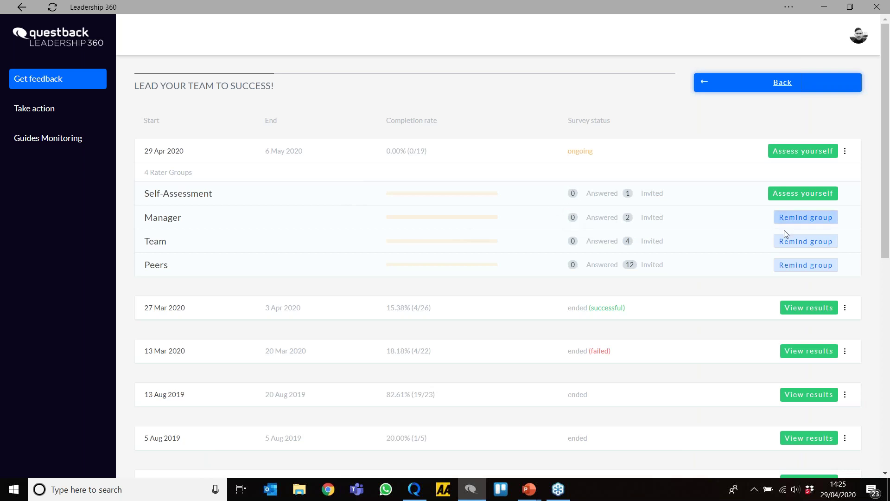
Step: Open the e-mail delivery status of the ongoing 29 Apr 2020 survey and check the Manager and Team groups
left_click(845, 151)
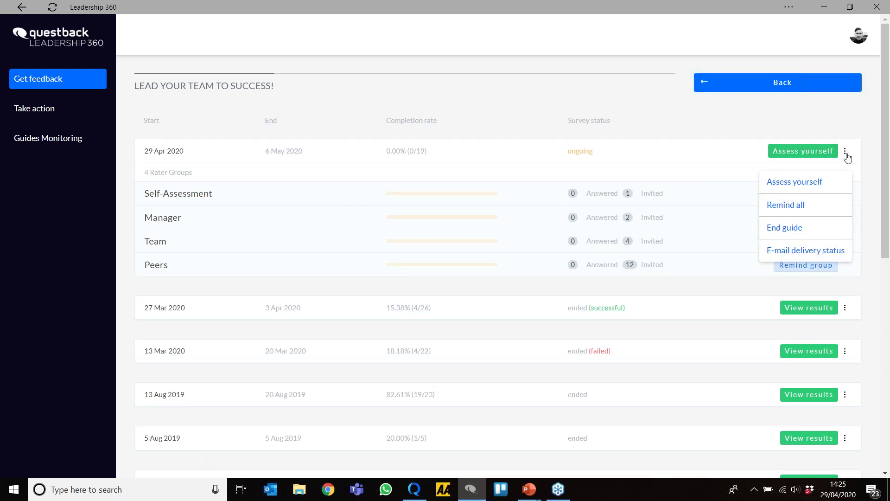
left_click(809, 252)
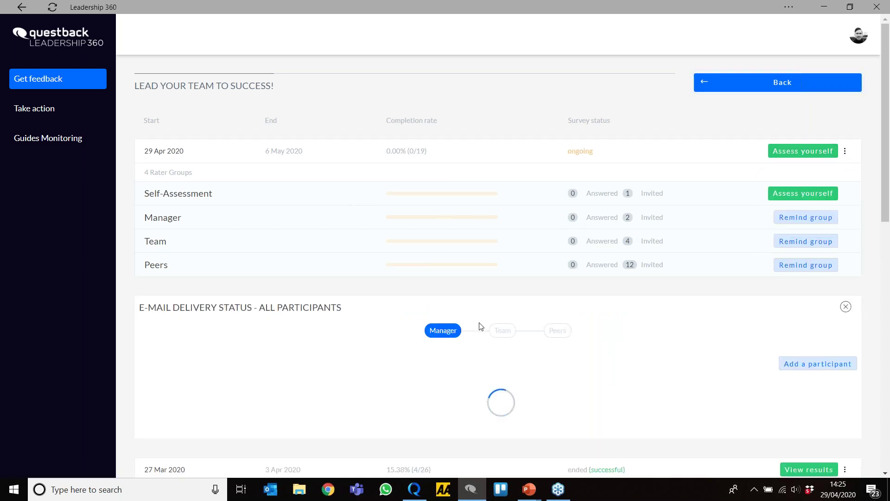
scroll(505, 300, "down", 3)
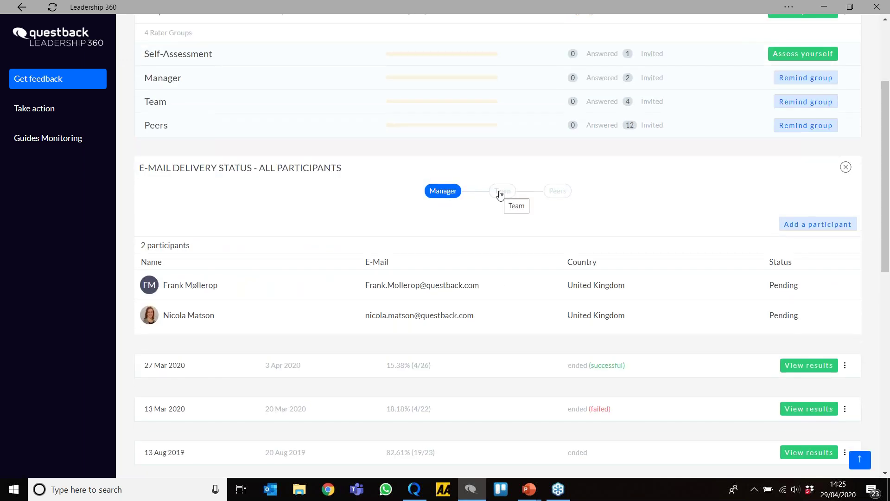
left_click(503, 192)
left_click(444, 191)
Step: Add one more participant to the ongoing survey's Manager group by name search and confirm the addition
left_click(811, 224)
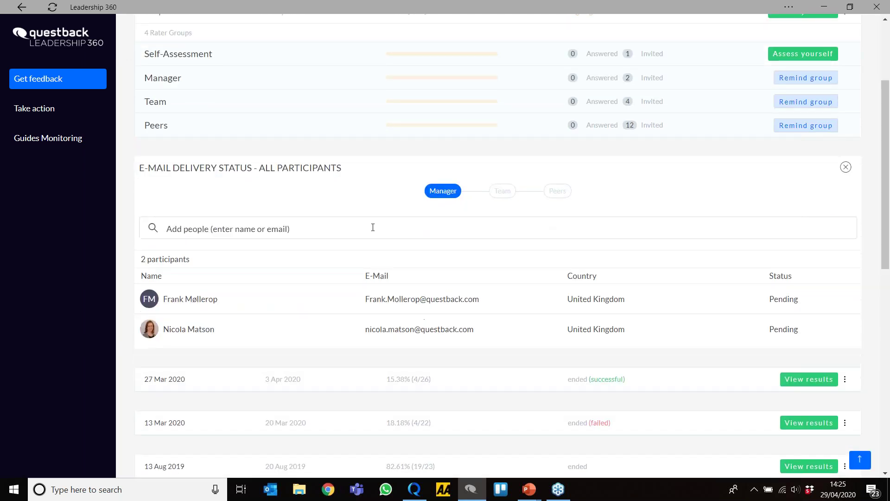
left_click(284, 228)
type("r")
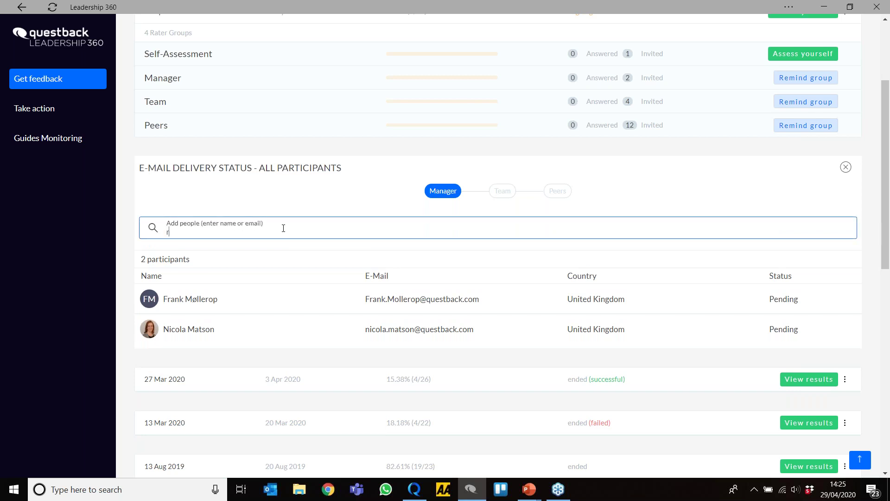
type("adu")
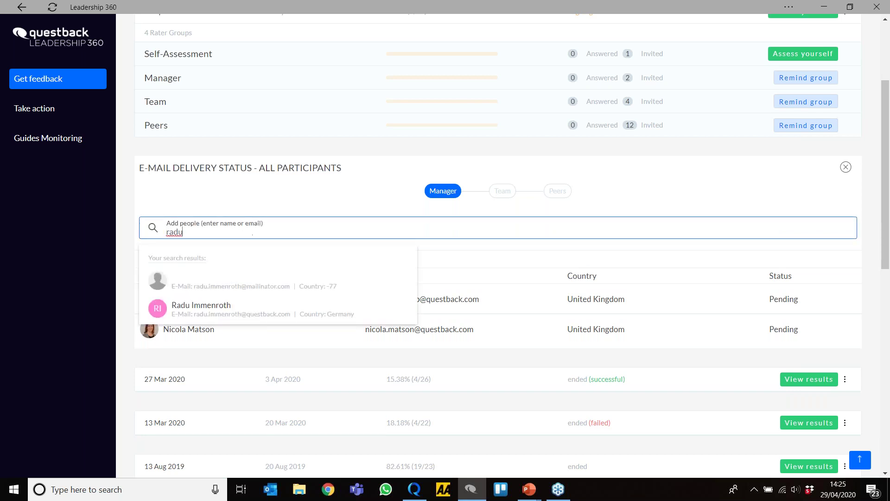
left_click(221, 306)
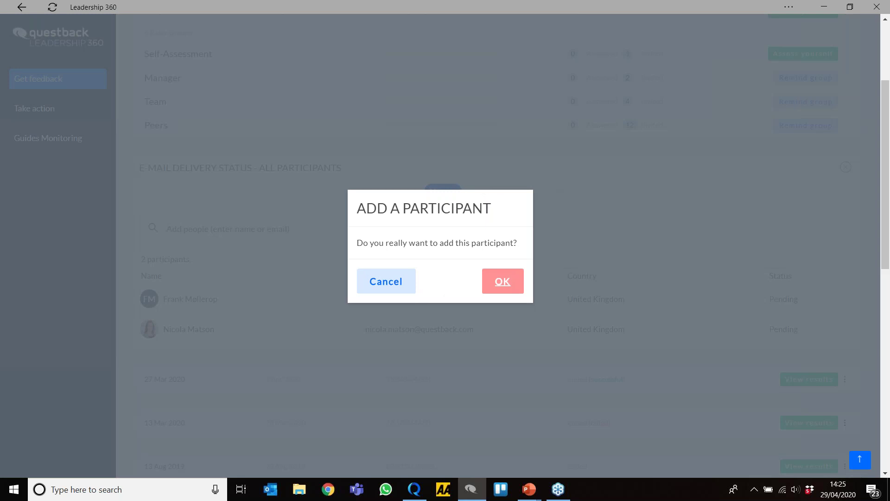
left_click(382, 279)
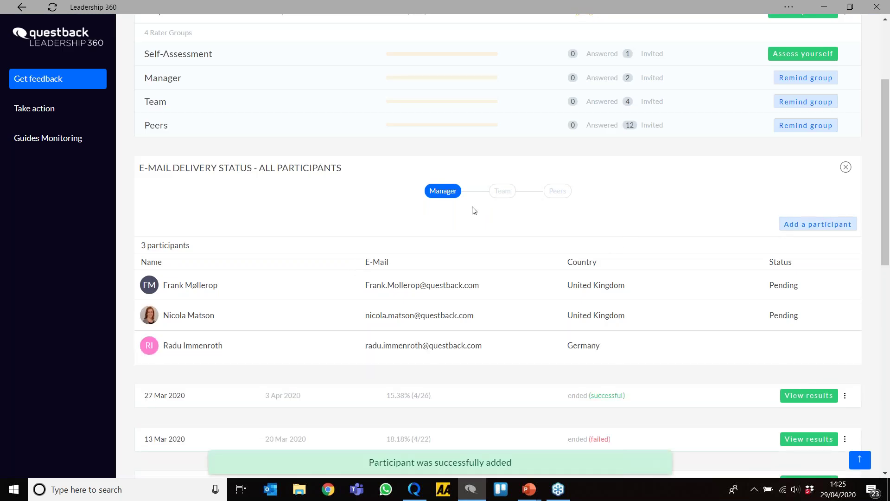
Step: Check the Team group's delivery status, switch to Peers, and add another participant there by name search
left_click(501, 192)
left_click(560, 192)
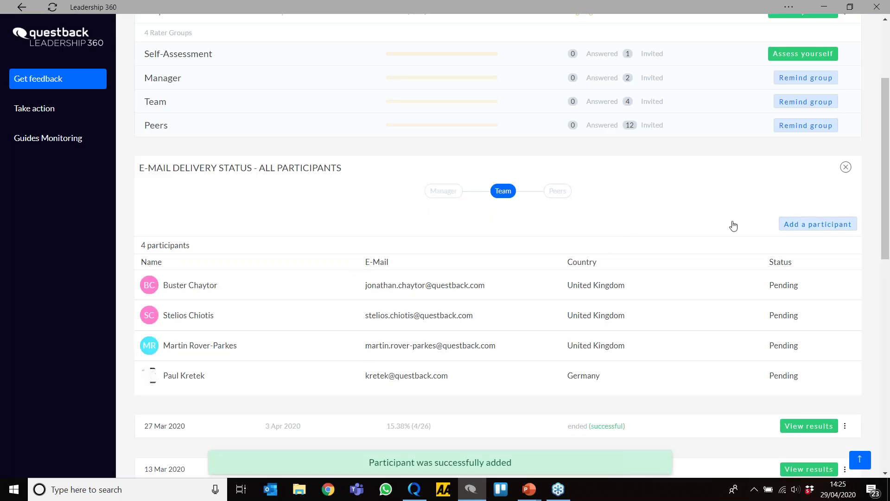
left_click(821, 231)
left_click(185, 228)
type("kate")
left_click(213, 278)
left_click(502, 281)
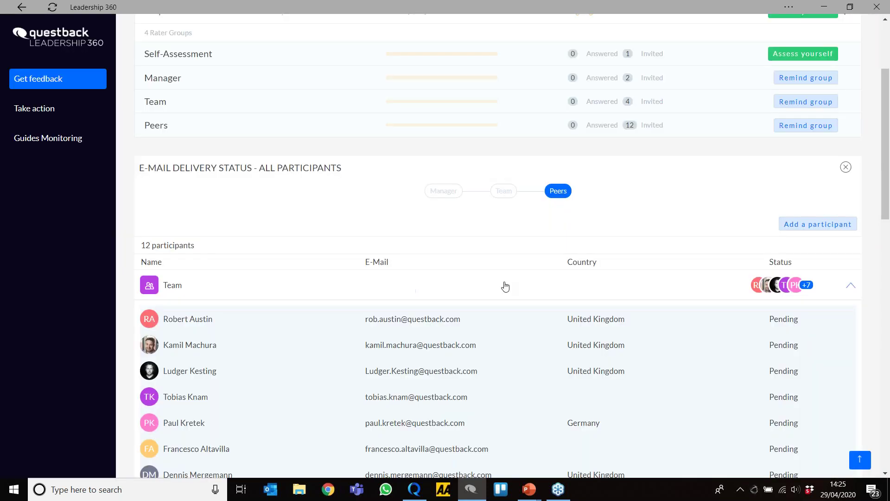
Step: Close the e-mail delivery status and review the actions available for the ongoing 29 Apr 2020 survey
left_click(845, 171)
scroll(723, 168, "up", 1)
scroll(722, 167, "up", 3)
left_click(845, 151)
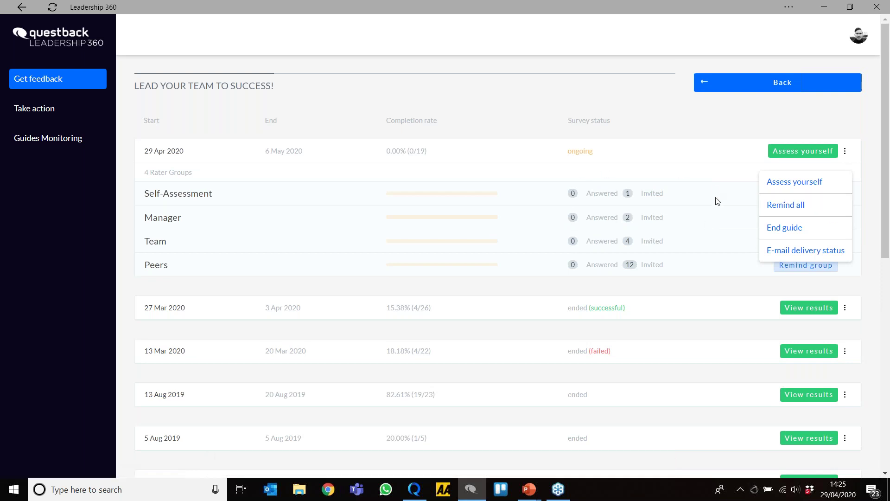
left_click(846, 154)
left_click(847, 154)
left_click(847, 154)
Step: Open the results of the ended 13 Aug 2019 survey and show their detailed view
scroll(464, 251, "down", 3)
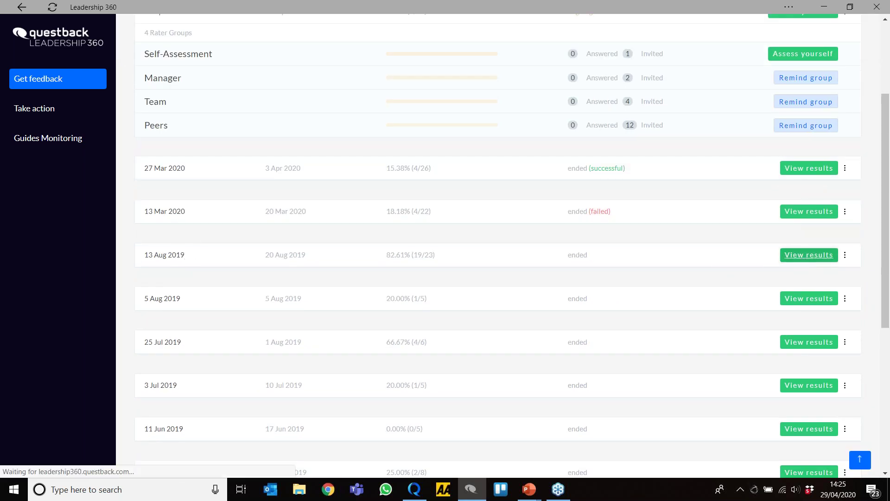
left_click(804, 261)
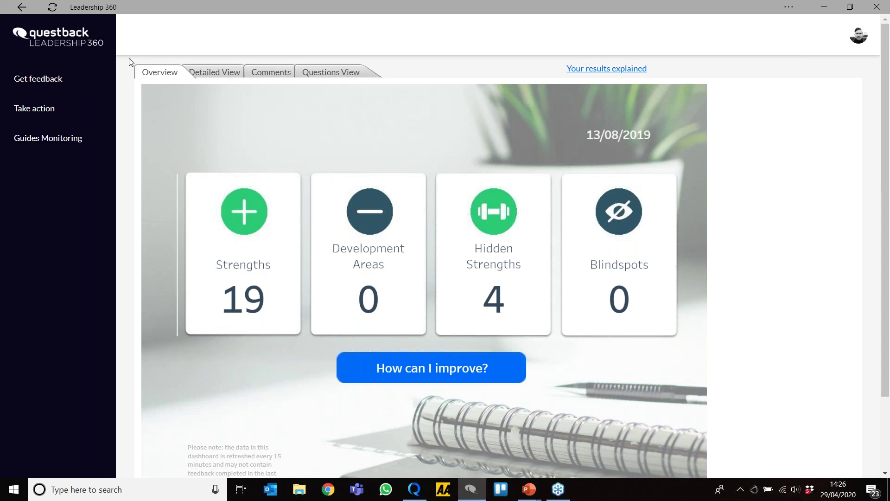
left_click(223, 74)
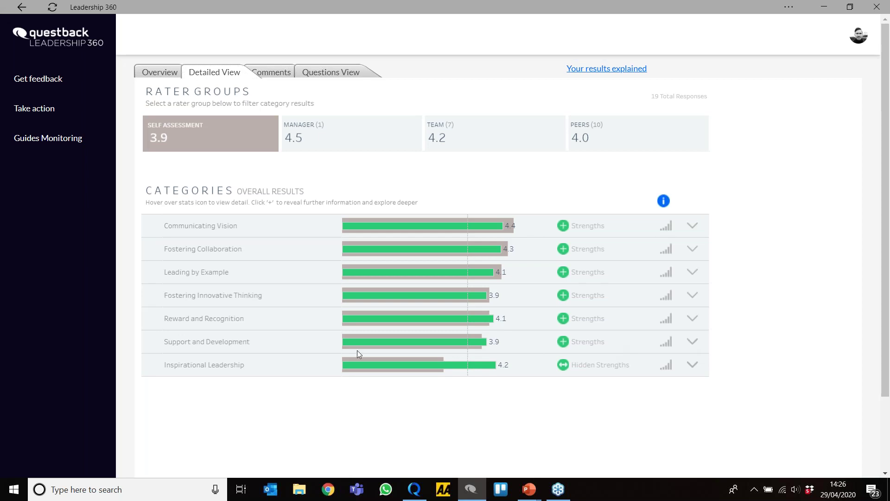
Step: Expand the Support and Development category and show the statistics for "I take the time to learn about people's career aspirations"
left_click(693, 341)
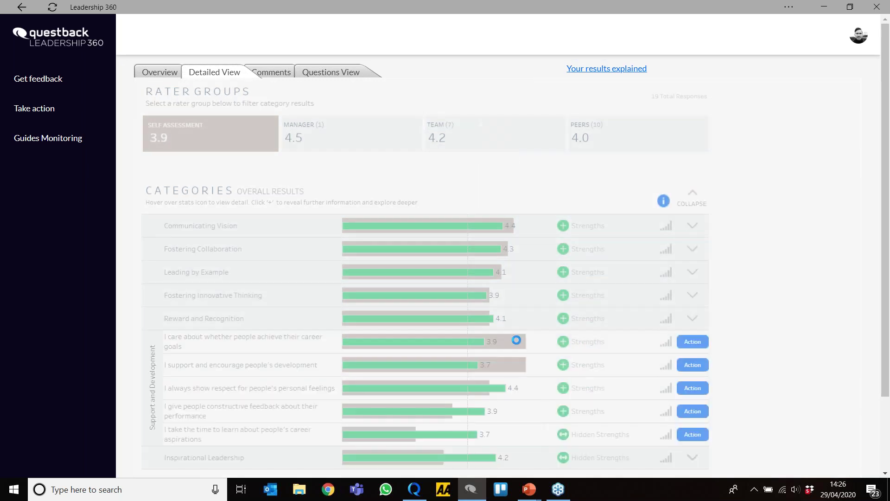
scroll(241, 344, "down", 3)
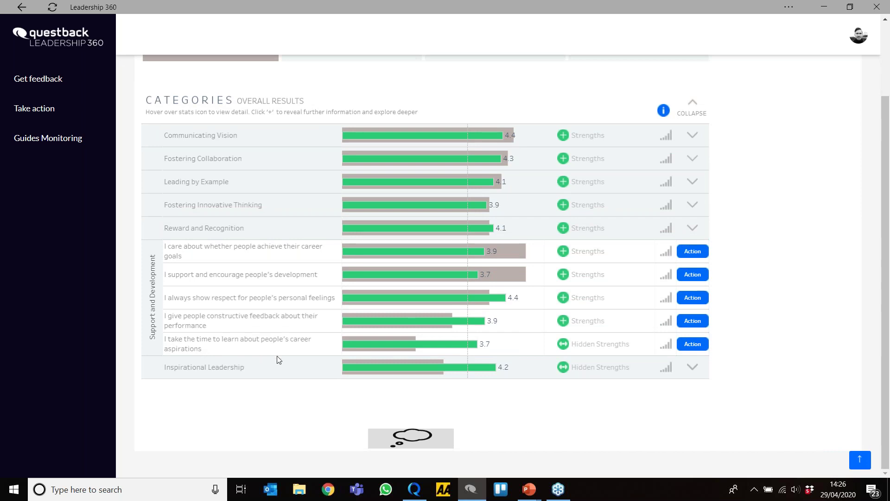
mouse_move(666, 347)
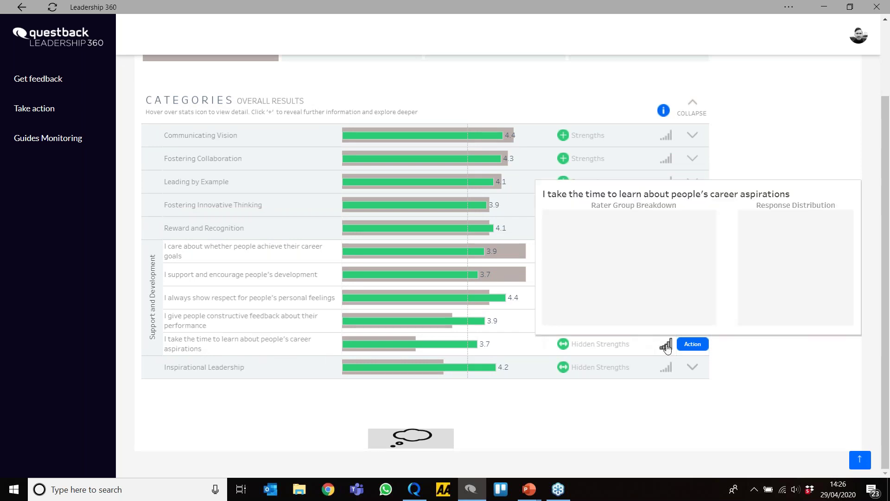